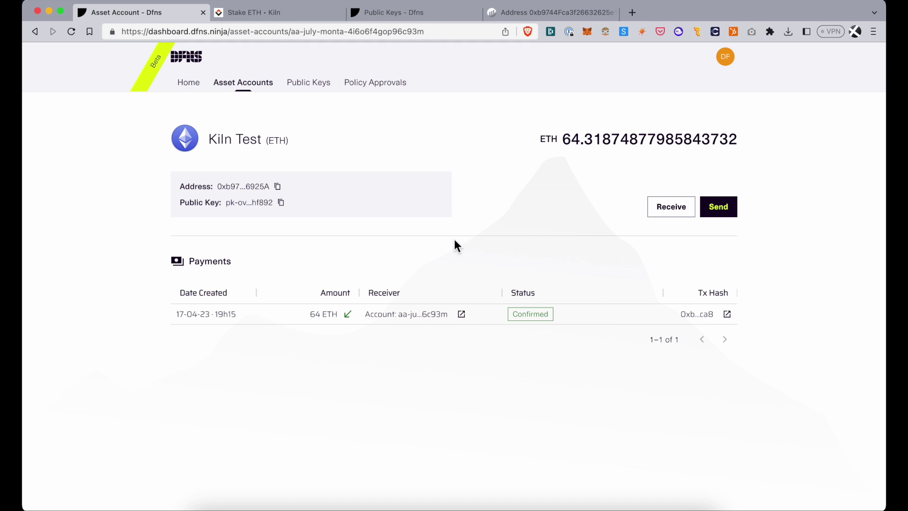
- Switch from the Dfns Kiln Test account to Kiln's Stake ETH page
left_click(281, 15)
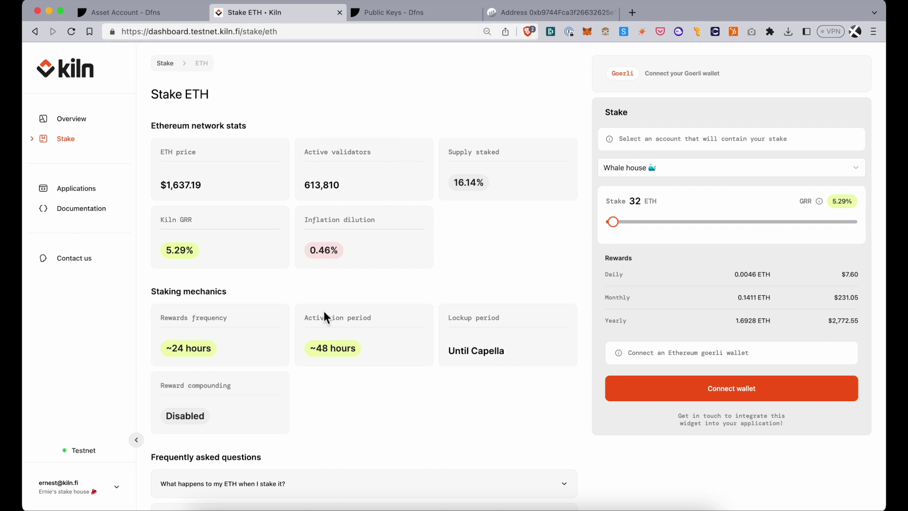
- Choose Whale house as the account to hold the 32 ETH stake
scroll(331, 421, "down", 5)
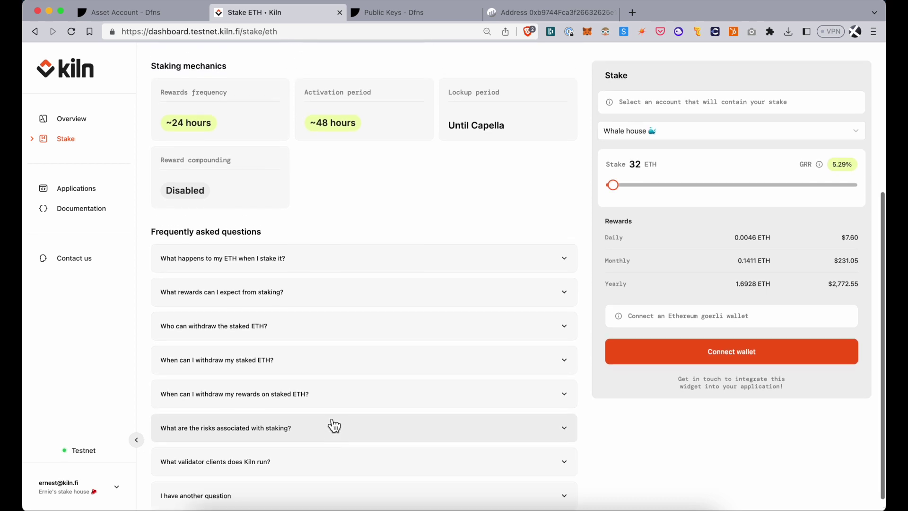
scroll(333, 425, "up", 5)
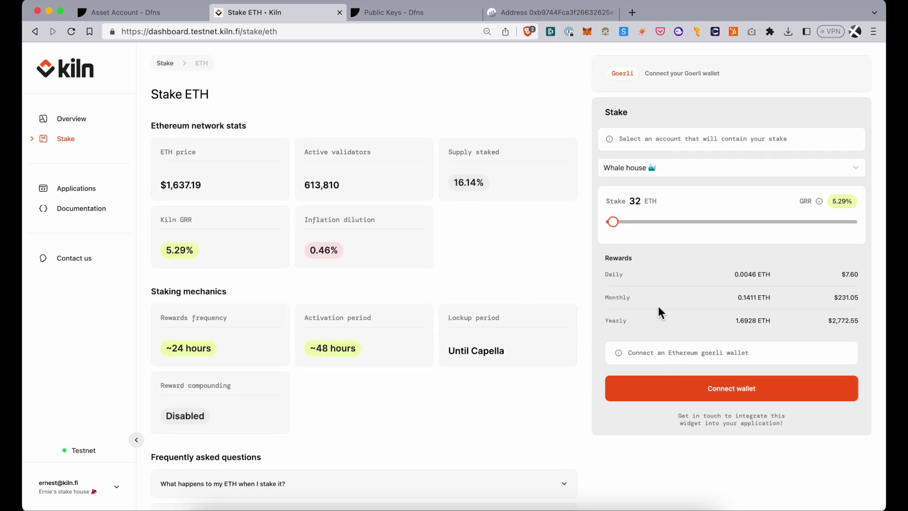
left_click(722, 161)
left_click(722, 171)
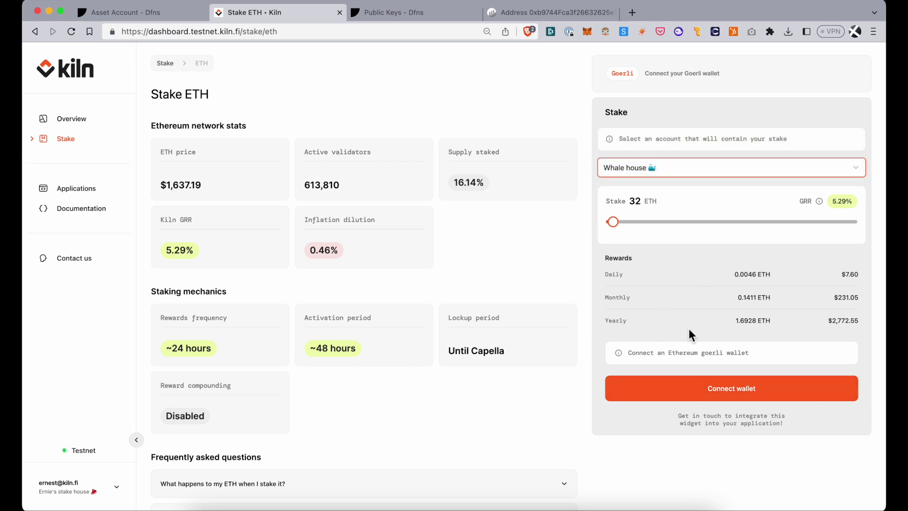
- Pick WalletConnect as Kiln's wallet and copy its pairing link, returning to Dfns
left_click(702, 395)
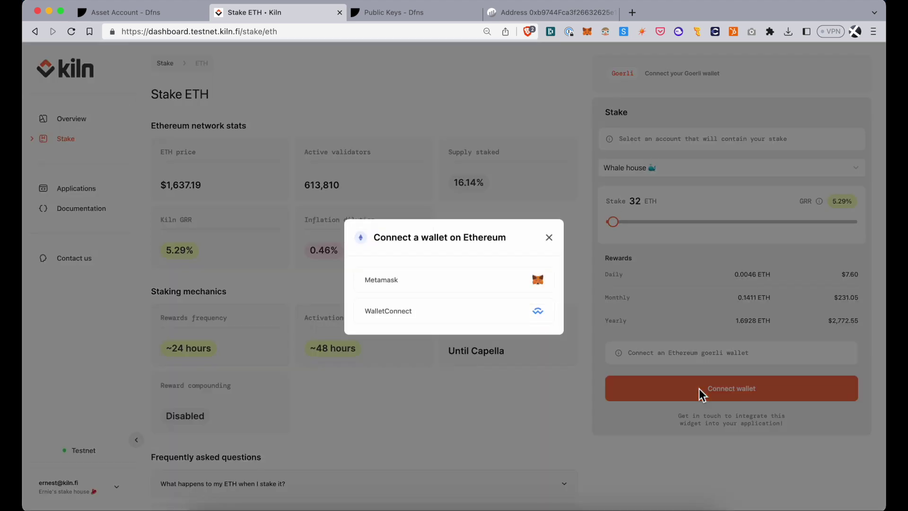
left_click(494, 324)
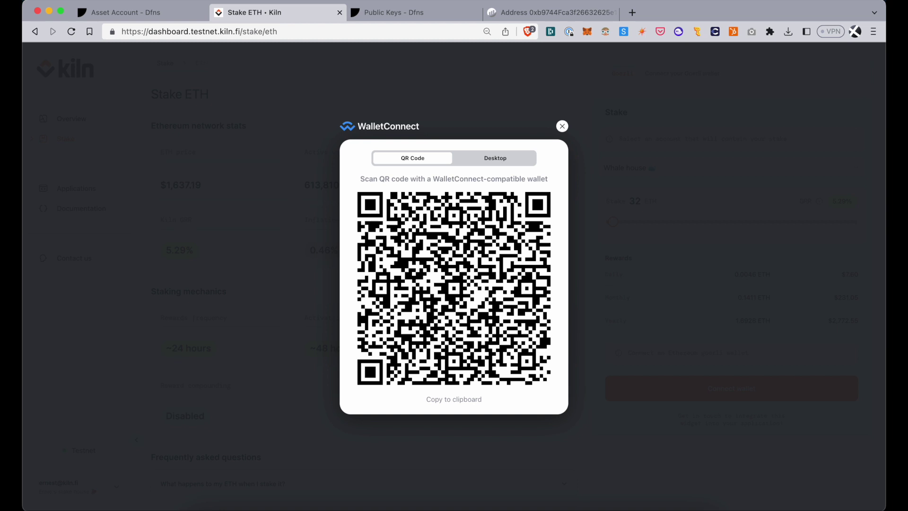
left_click(478, 403)
mouse_move(125, 13)
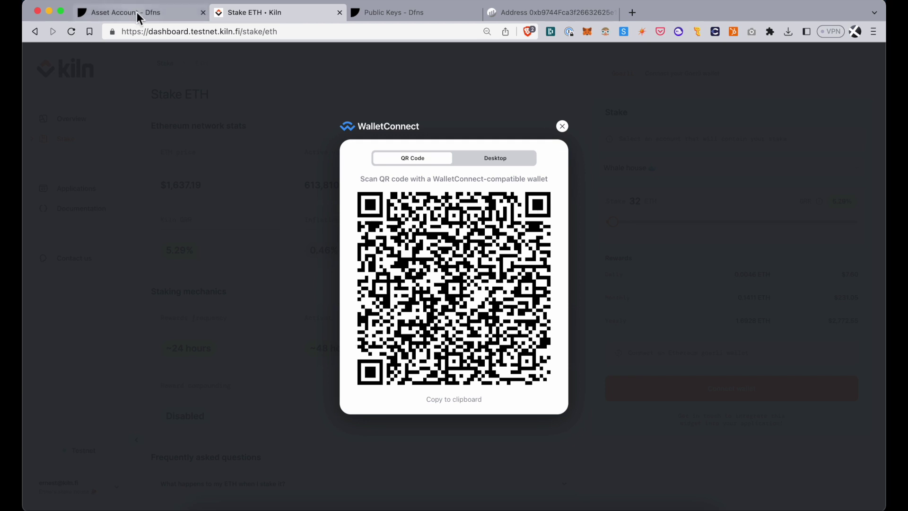
left_click(163, 14)
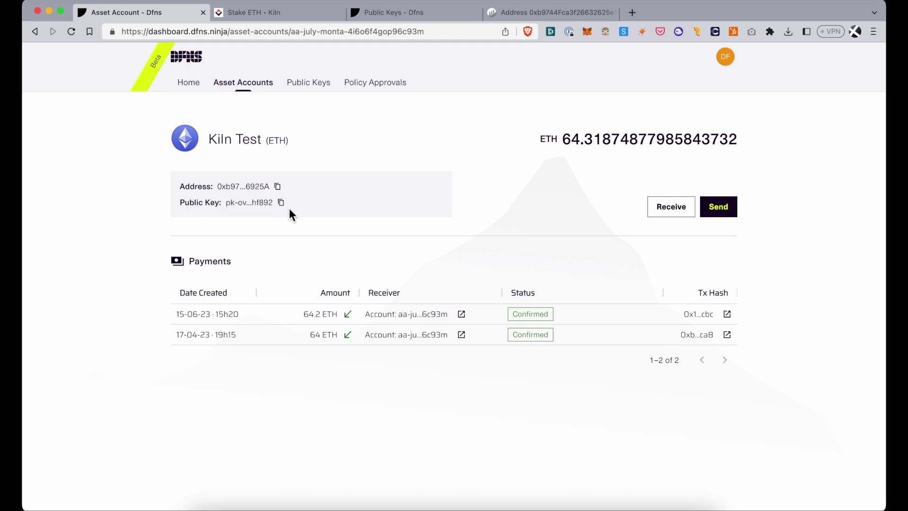
- Check which public key the Dfns Kiln Test account uses
left_click_drag(392, 16, 284, 11)
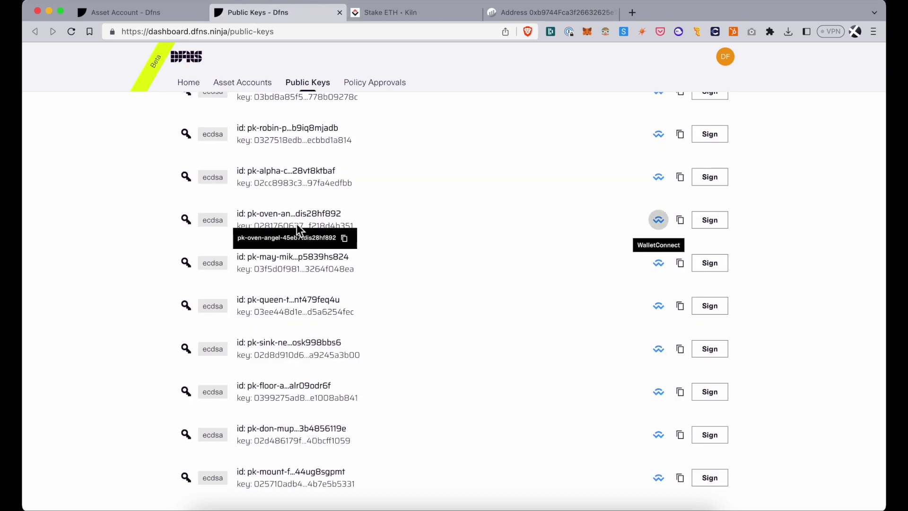
left_click(154, 15)
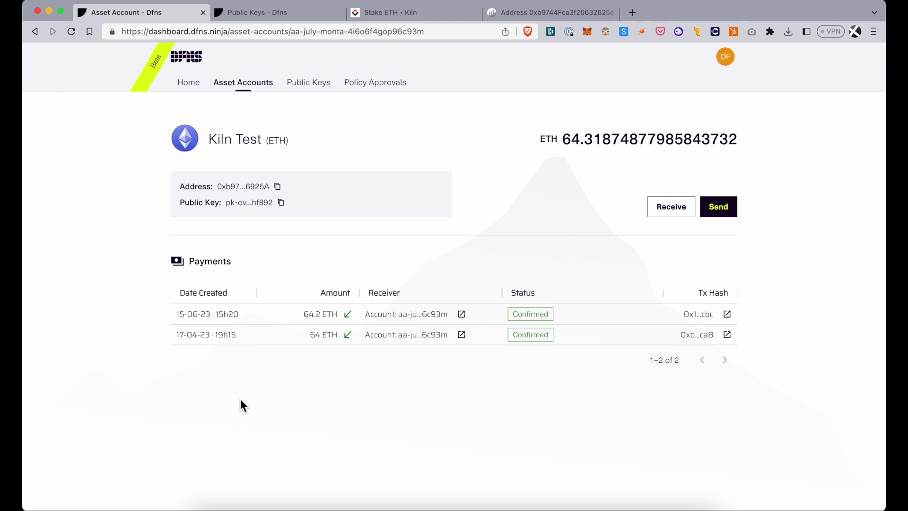
left_click(300, 14)
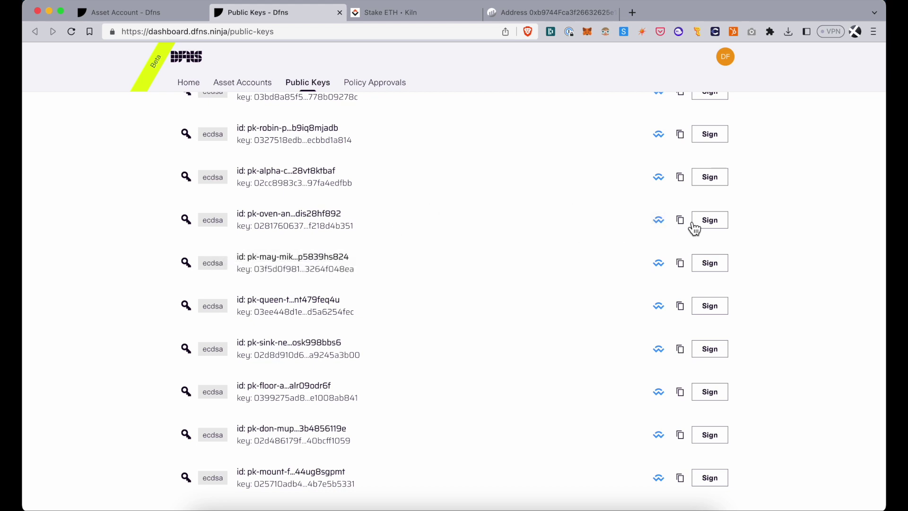
- Pair that public key with Kiln by pasting the WalletConnect link and connecting
left_click(659, 227)
left_click(484, 301)
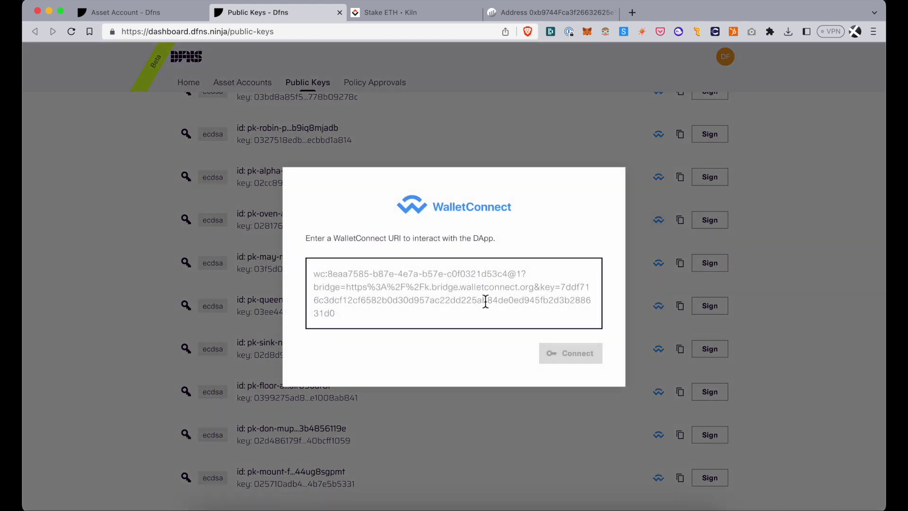
key("cmd+v")
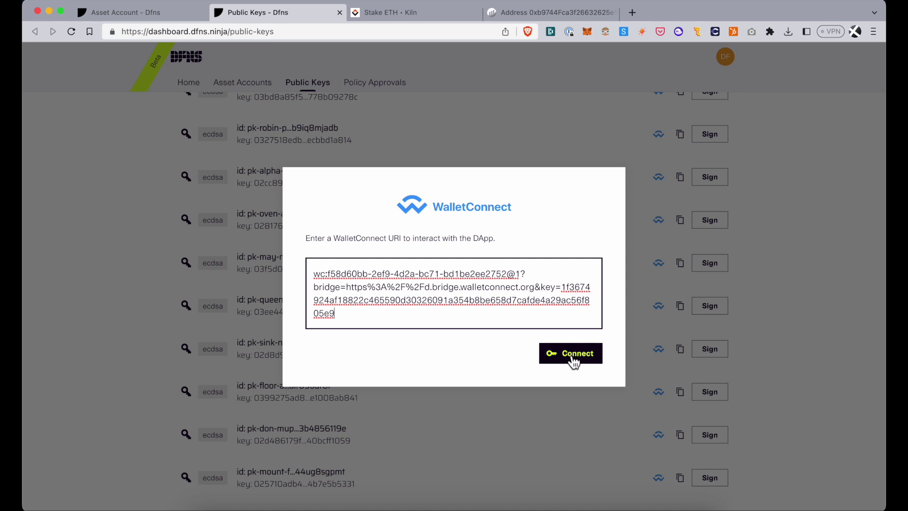
left_click(573, 361)
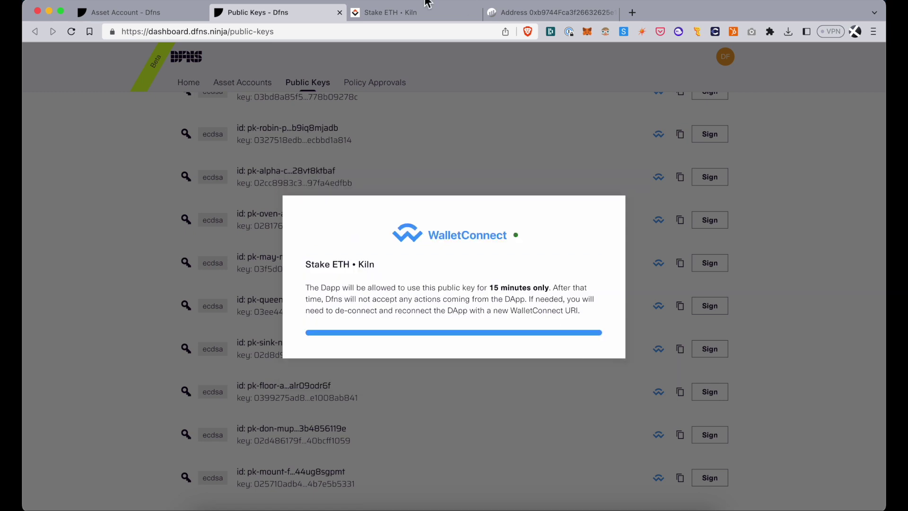
left_click(406, 13)
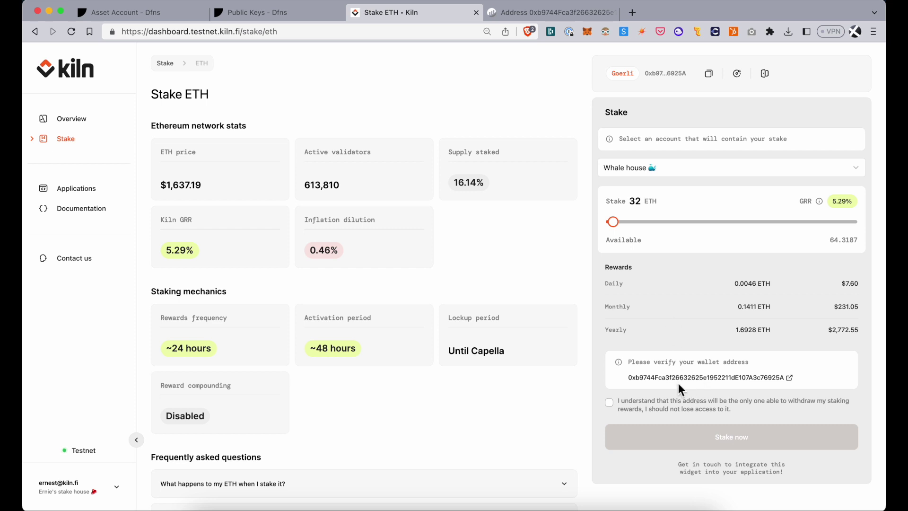
- Match the connected address to Dfns on Etherscan and accept Kiln's withdrawal-address warning
left_click(788, 385)
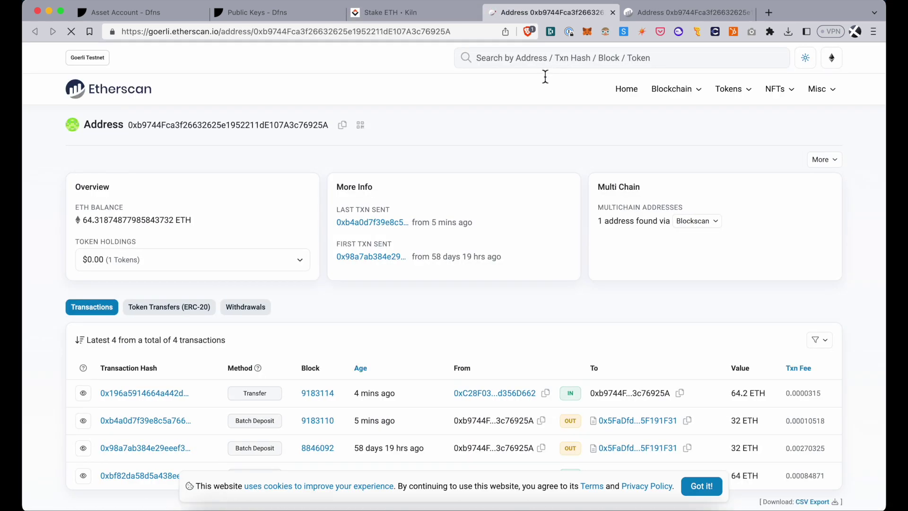
double_click(235, 125)
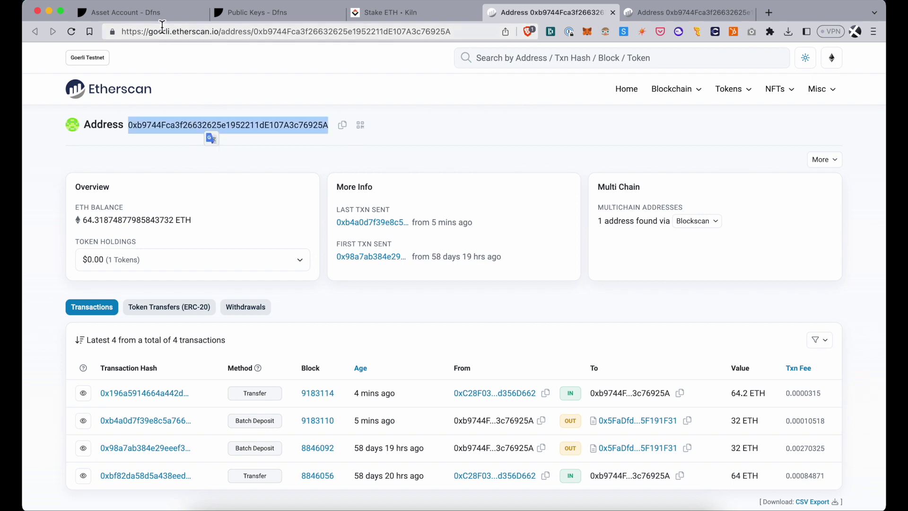
left_click(137, 12)
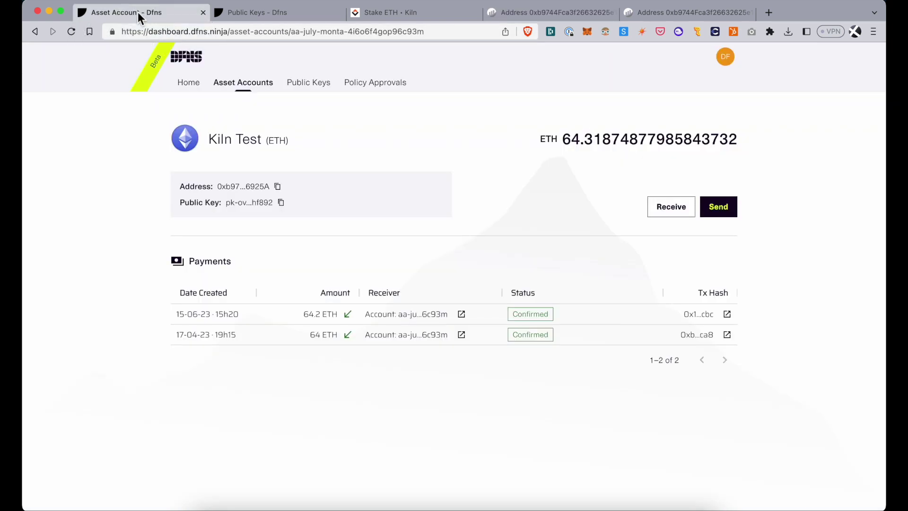
left_click(384, 15)
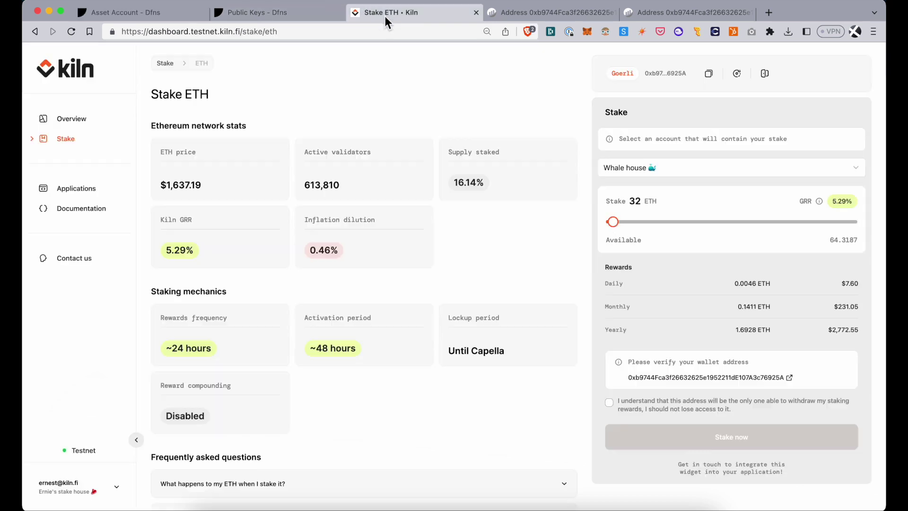
left_click(609, 401)
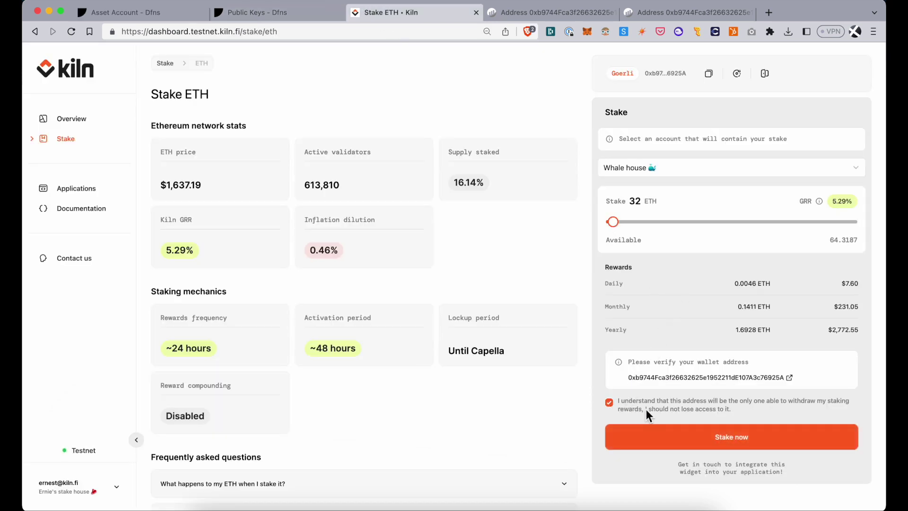
- Submit the 32 ETH stake and wait for Kiln's Congrats confirmation
left_click(676, 438)
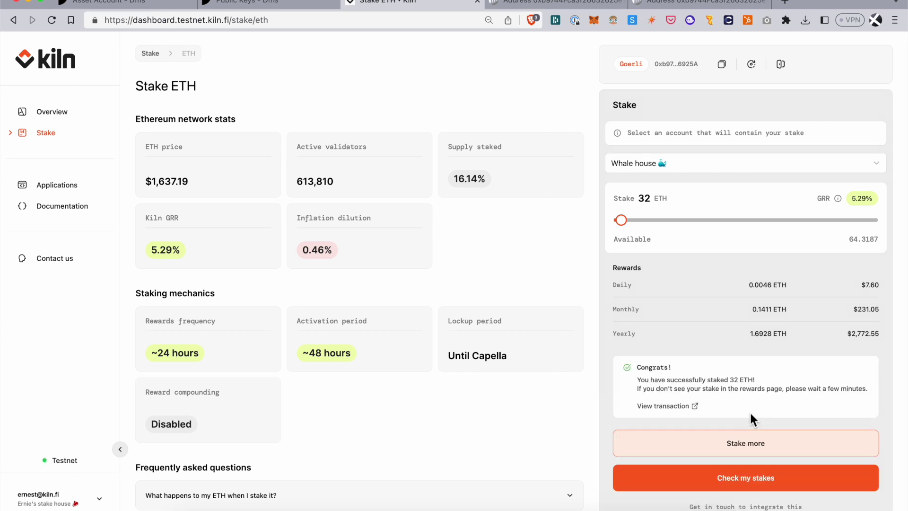
scroll(750, 416, "down", 1)
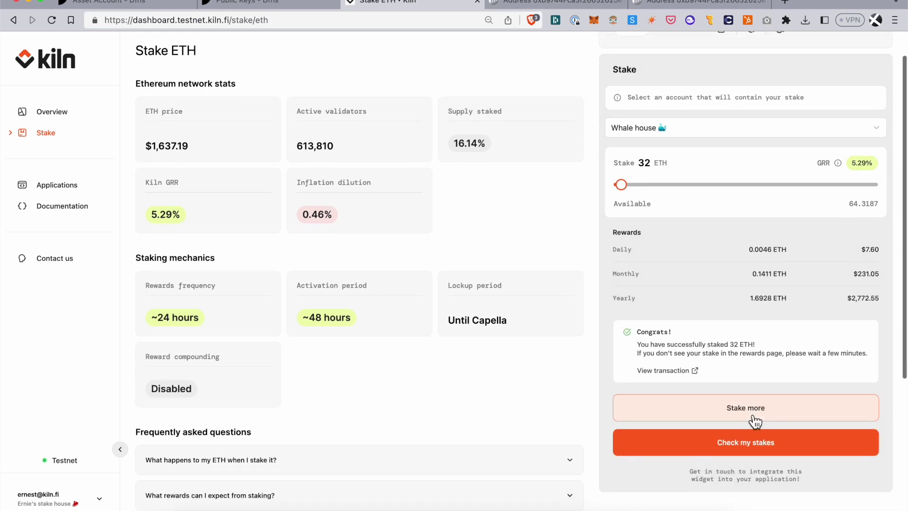
- Confirm the 32 ETH staking transaction shows Success on Etherscan, then return to Kiln
left_click(681, 375)
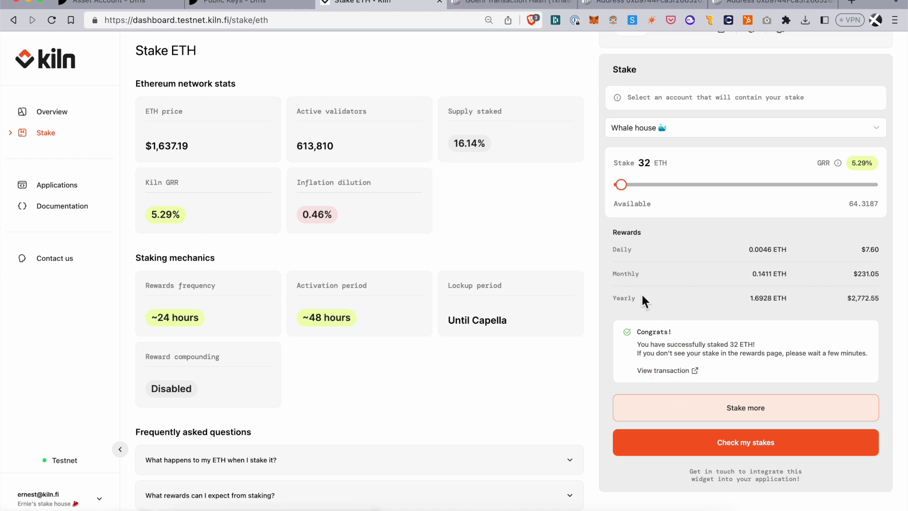
left_click(527, 7)
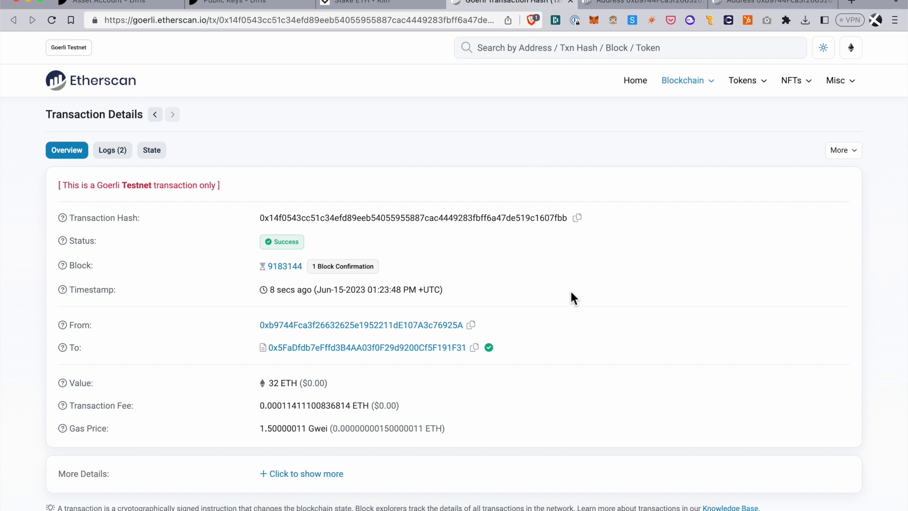
scroll(572, 297, "down", 3)
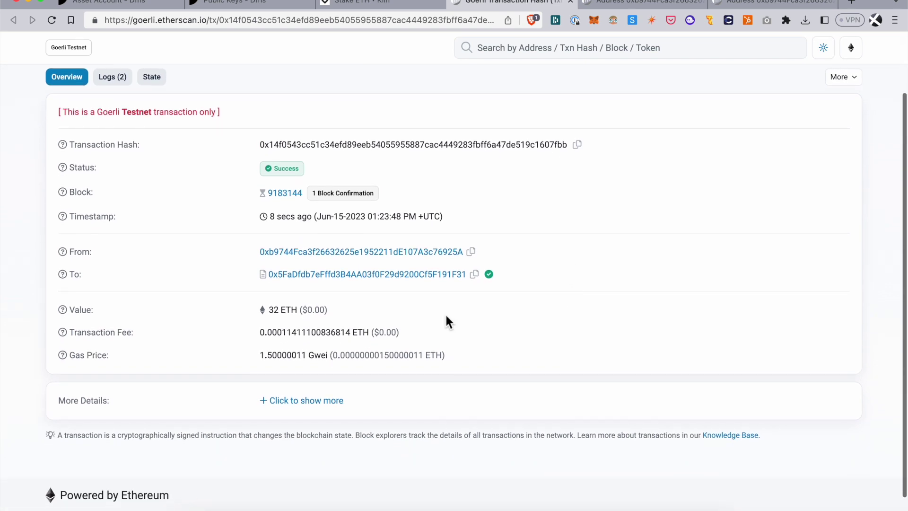
left_click(389, 2)
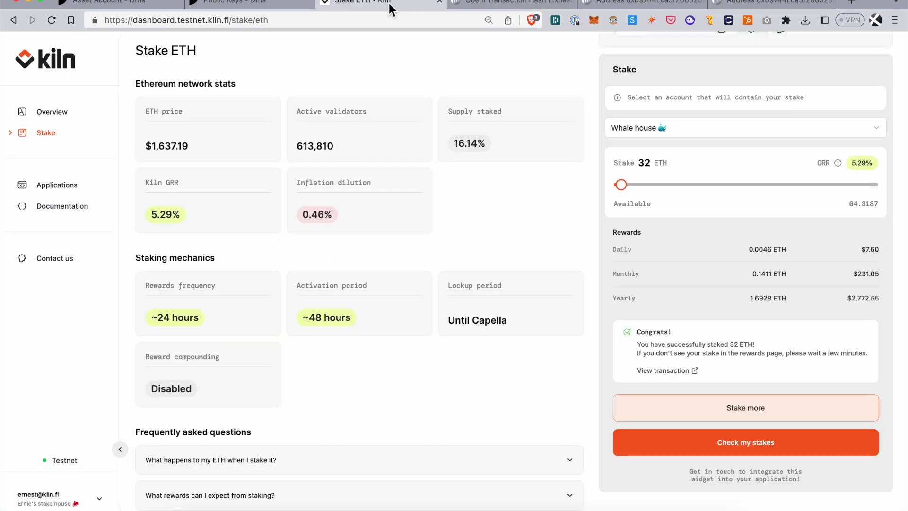
scroll(666, 327, "up", 2)
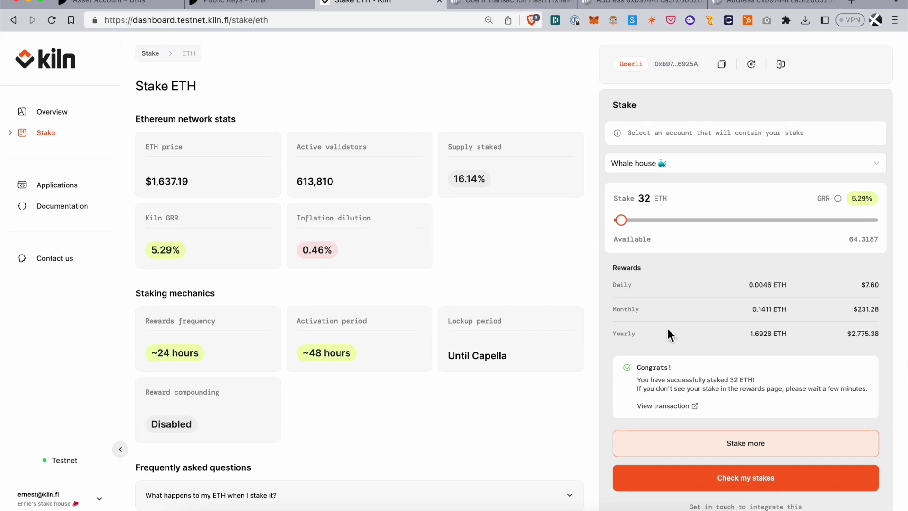
scroll(679, 359, "down", 5)
scroll(679, 359, "up", 2)
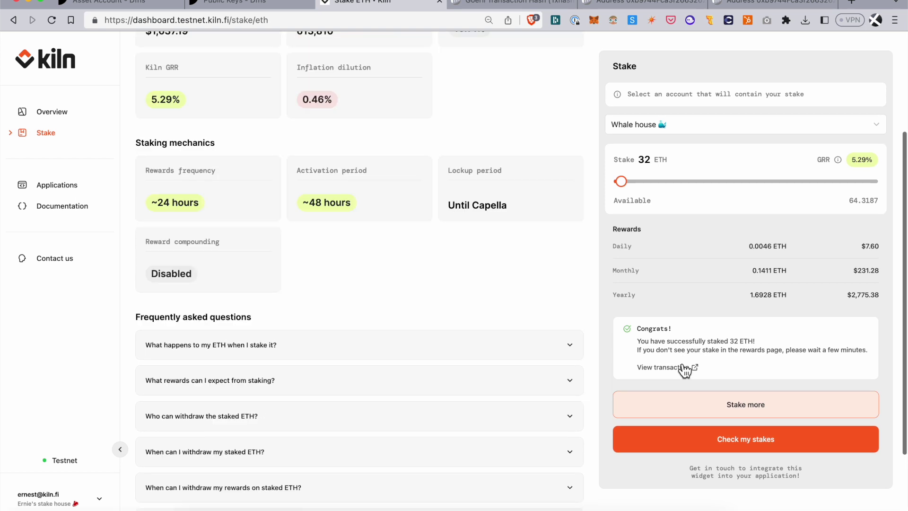
scroll(679, 359, "up", 3)
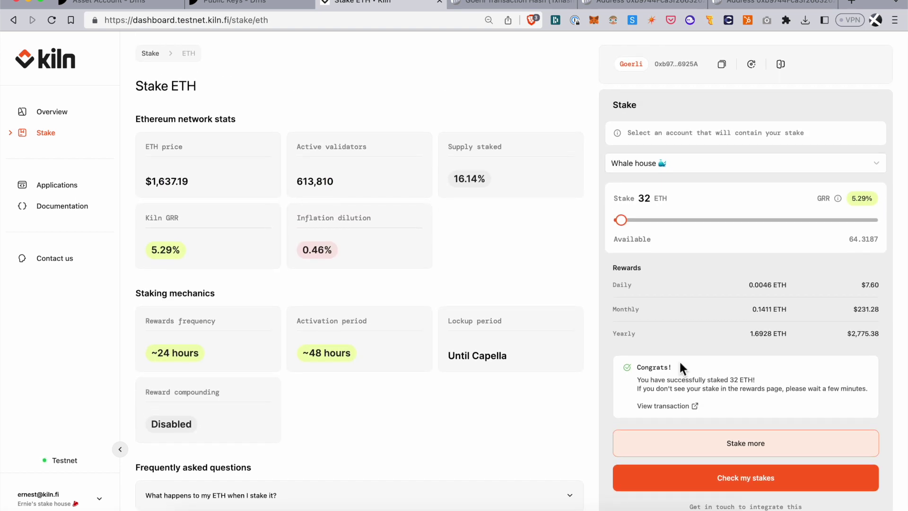